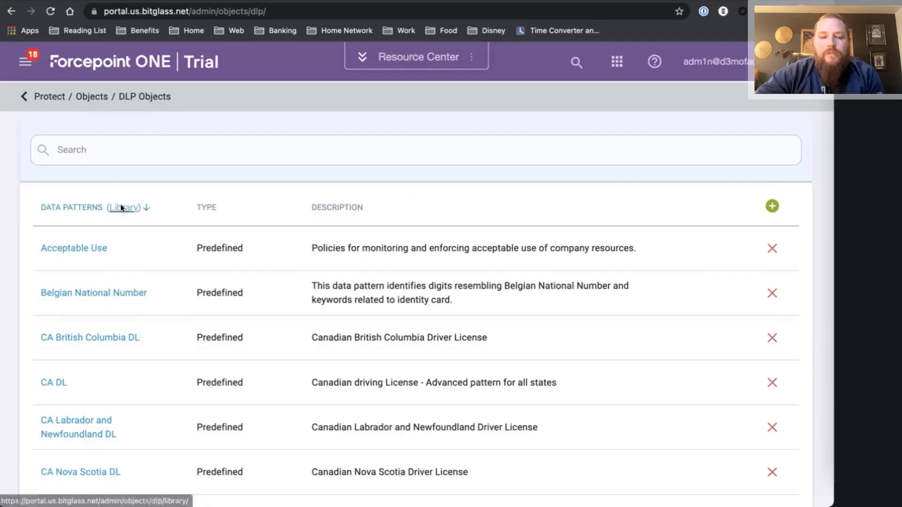
# Open the DLP data pattern library and scroll through its patterns.
pyautogui.click(120, 206)
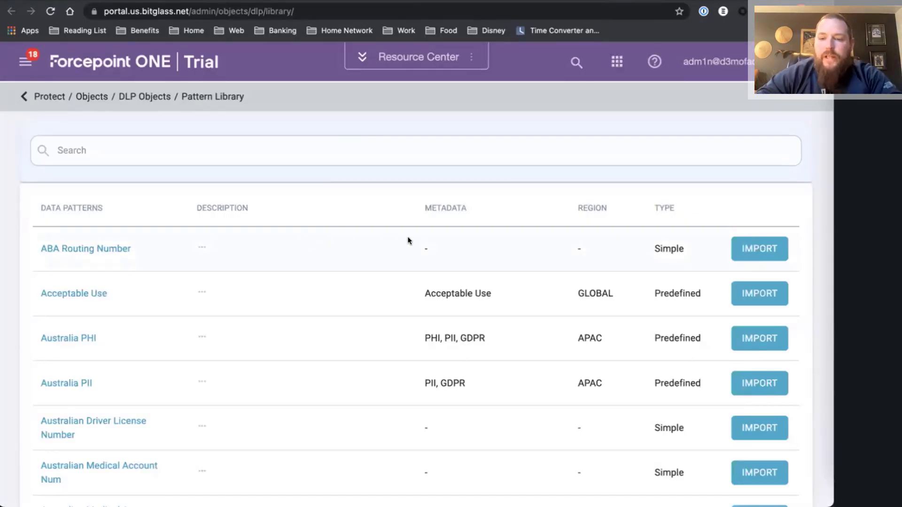
pyautogui.scroll(-3, 422, 249)
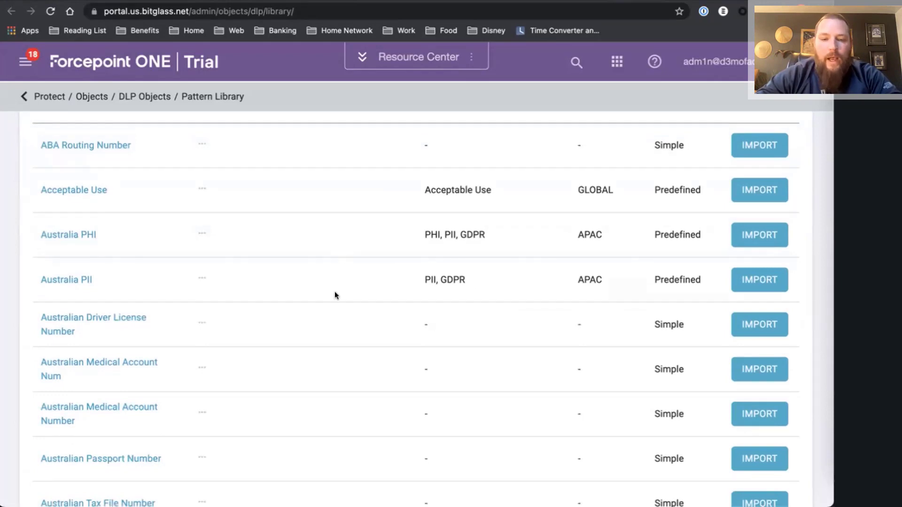
pyautogui.scroll(-2, 334, 294)
pyautogui.scroll(1, 467, 155)
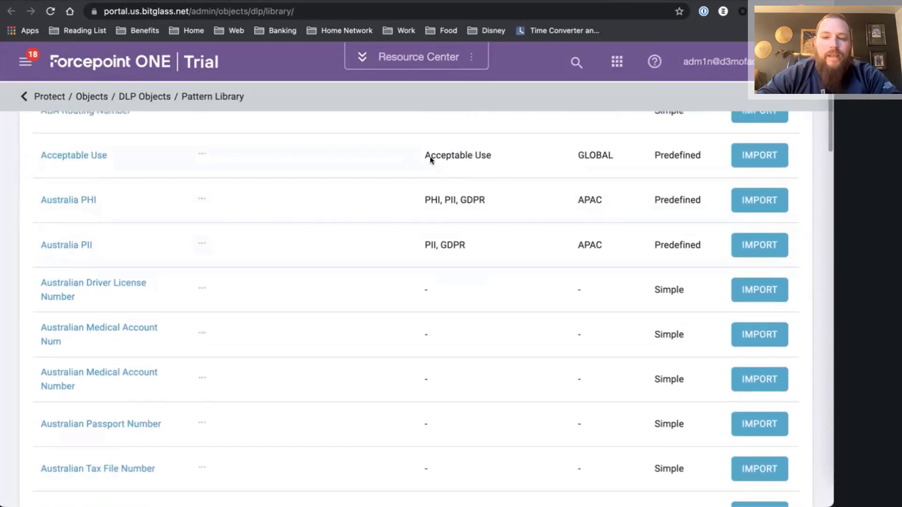
pyautogui.scroll(-2, 487, 228)
pyautogui.scroll(1, 486, 229)
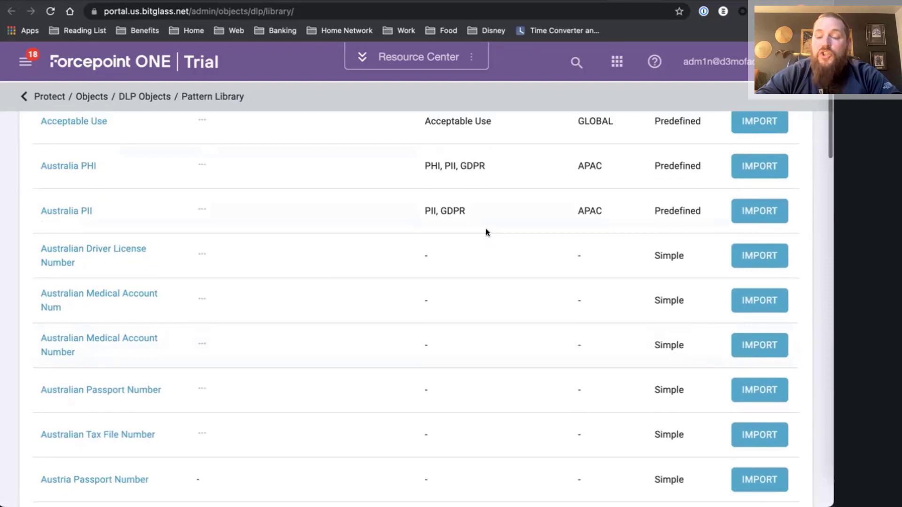
pyautogui.scroll(3, 485, 228)
pyautogui.scroll(2, 593, 260)
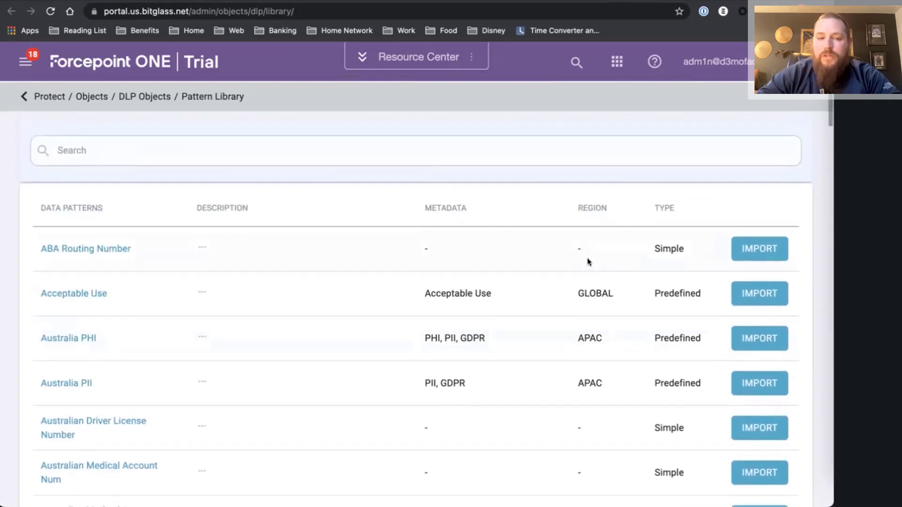
# Filter the library to patterns whose Name contains 'sin'.
pyautogui.click(125, 151)
pyautogui.click(80, 179)
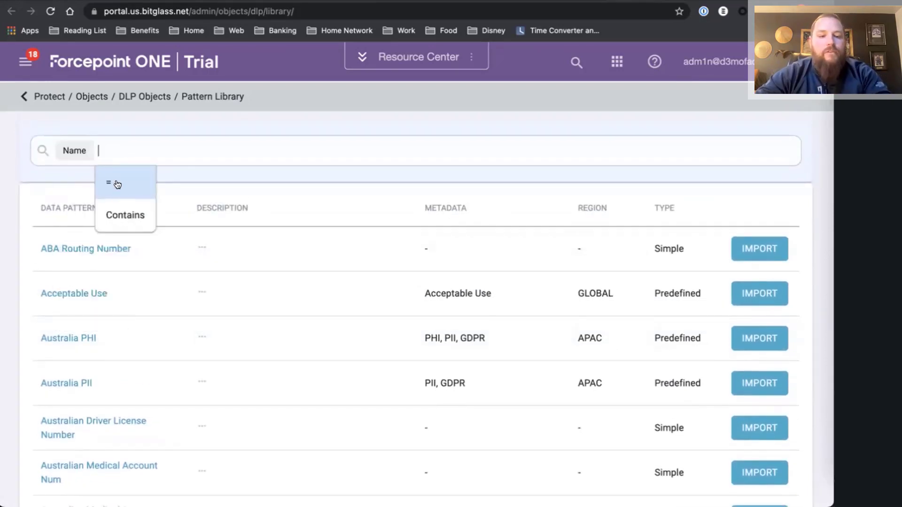
pyautogui.click(118, 210)
pyautogui.write('sin')
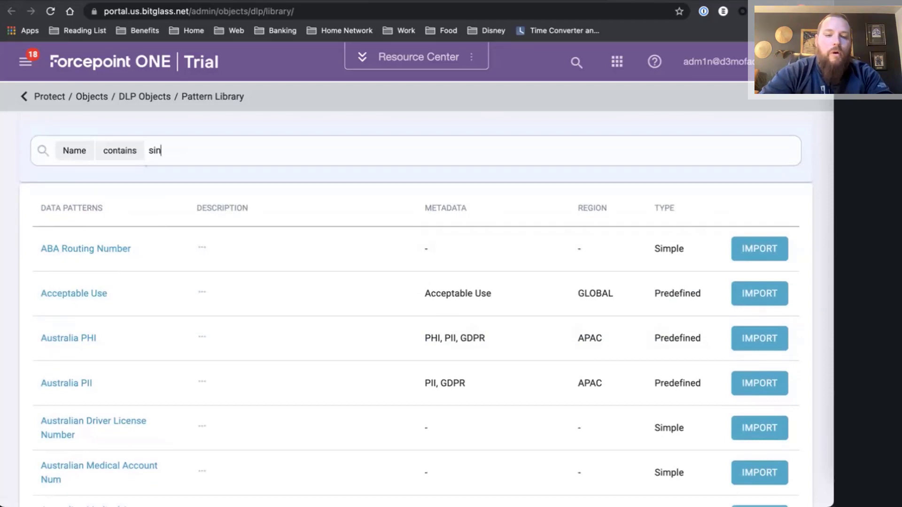
pyautogui.press('Return')
# Review the CA SIN number pattern's description and its Match Criteria regular expression.
pyautogui.click(205, 130)
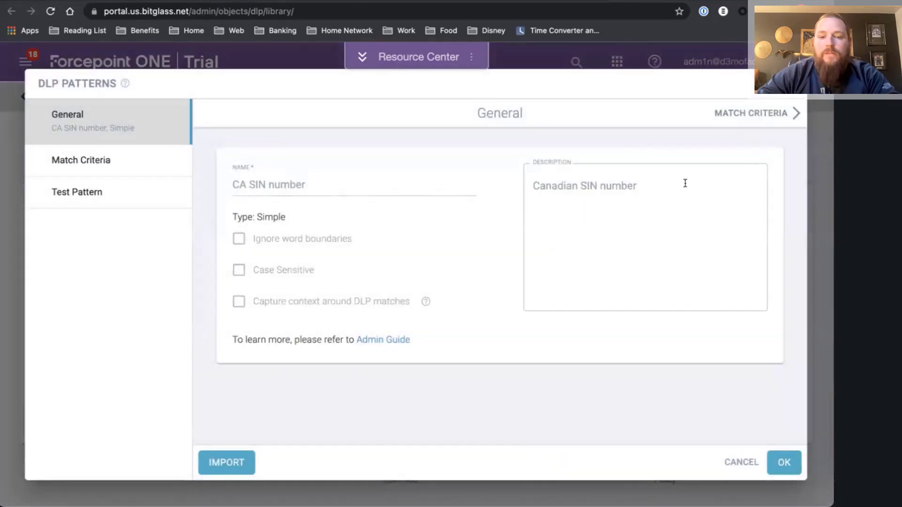
pyautogui.moveTo(684, 184); pyautogui.dragTo(519, 188)
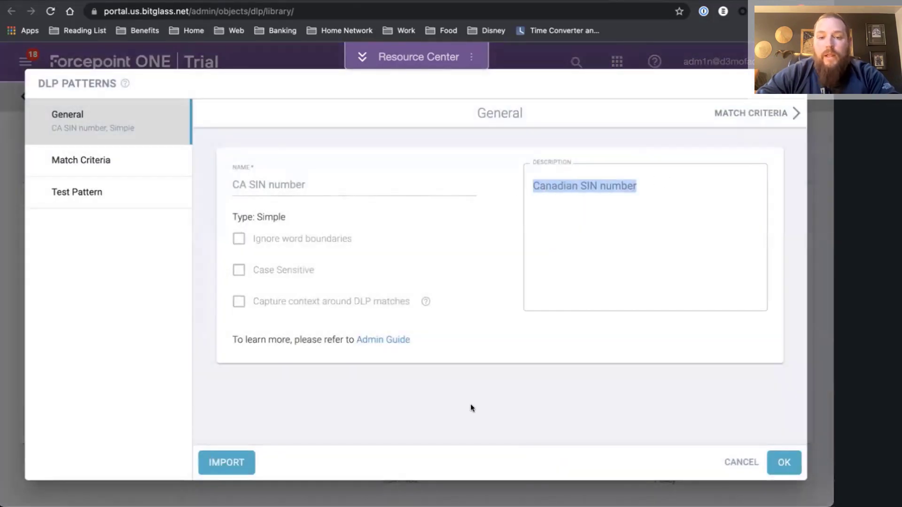
pyautogui.click(88, 161)
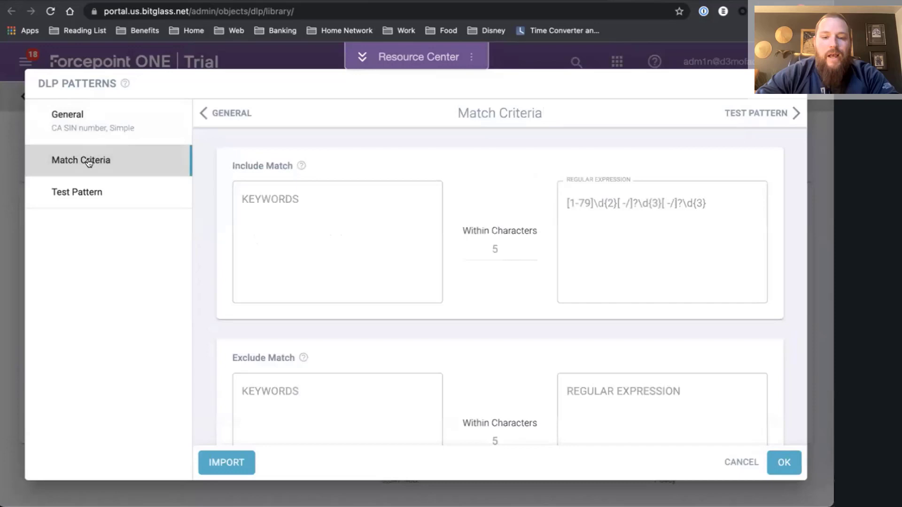
pyautogui.moveTo(701, 202); pyautogui.dragTo(552, 199)
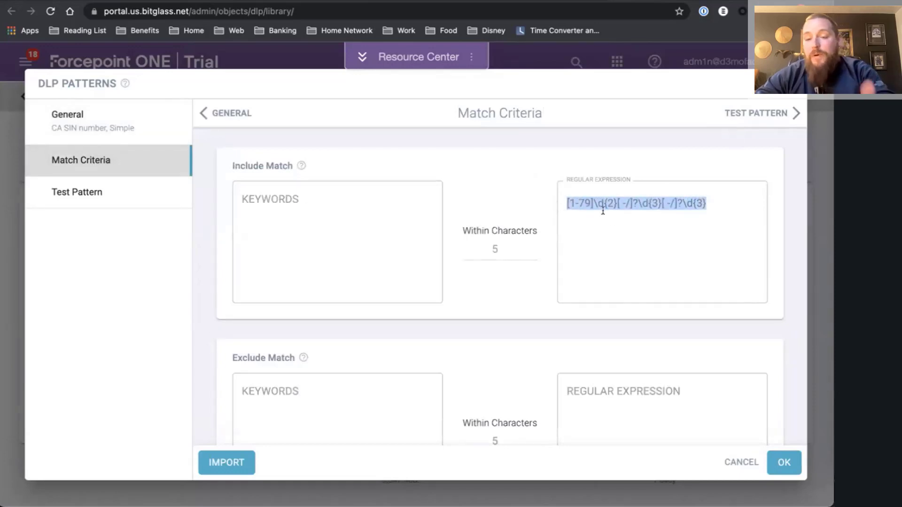
pyautogui.click(602, 228)
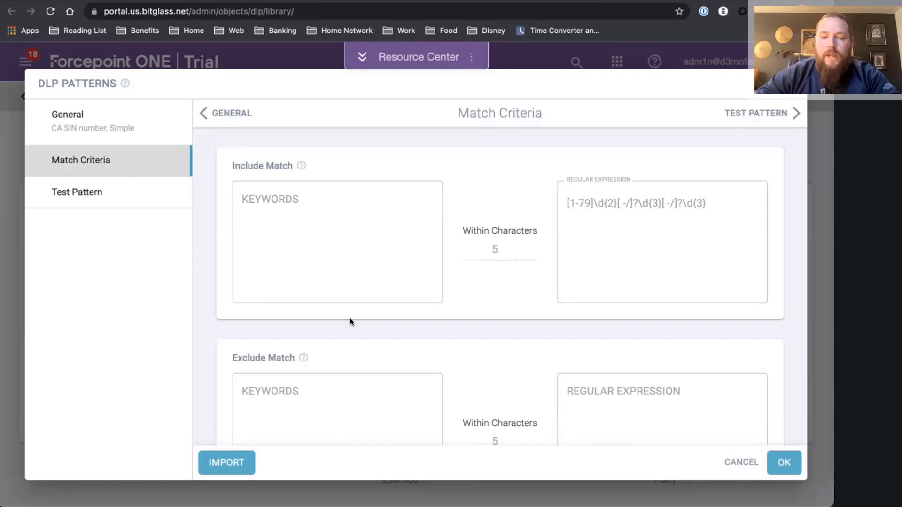
# Import the CA SIN number pattern with Auto Update kept on.
pyautogui.click(223, 462)
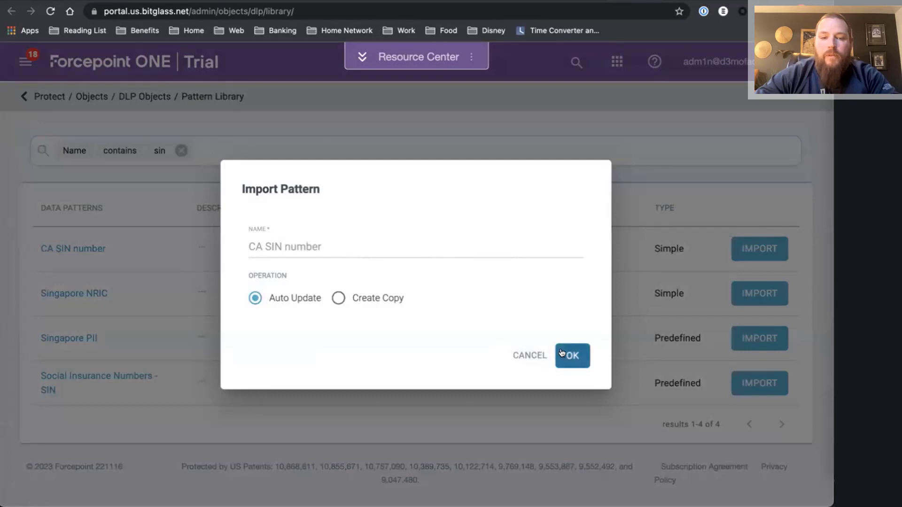
pyautogui.click(573, 355)
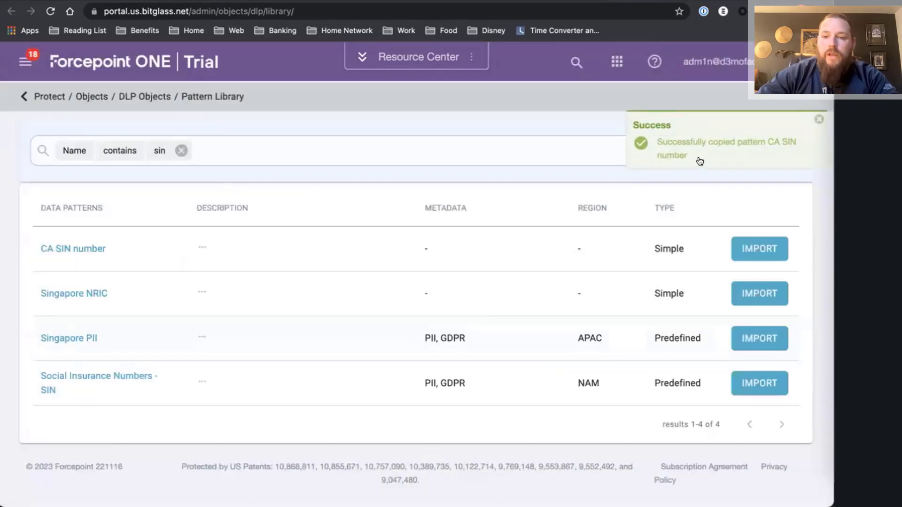
pyautogui.moveTo(689, 158); pyautogui.dragTo(649, 143)
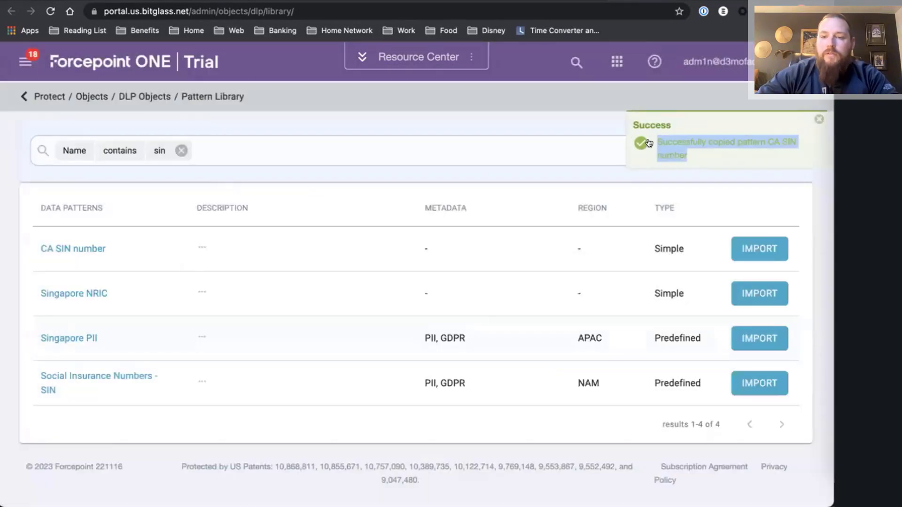
# Go to Protect > Policies and scroll down to the Google Workspace proxy rules table.
pyautogui.click(25, 62)
pyautogui.click(42, 174)
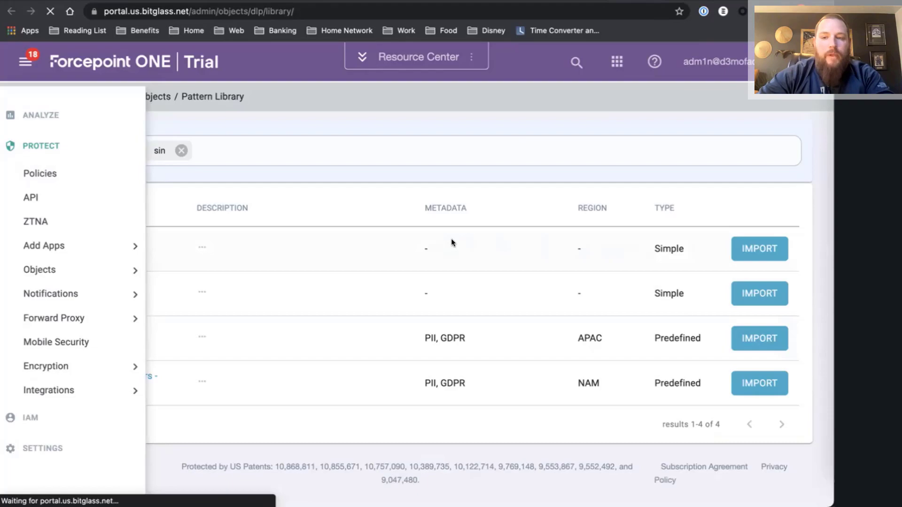
pyautogui.scroll(-10, 441, 254)
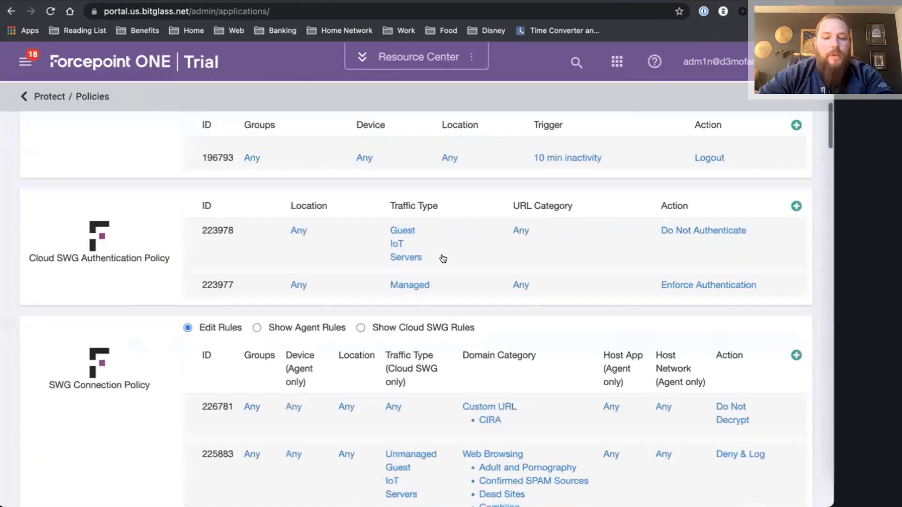
pyautogui.scroll(-15, 443, 259)
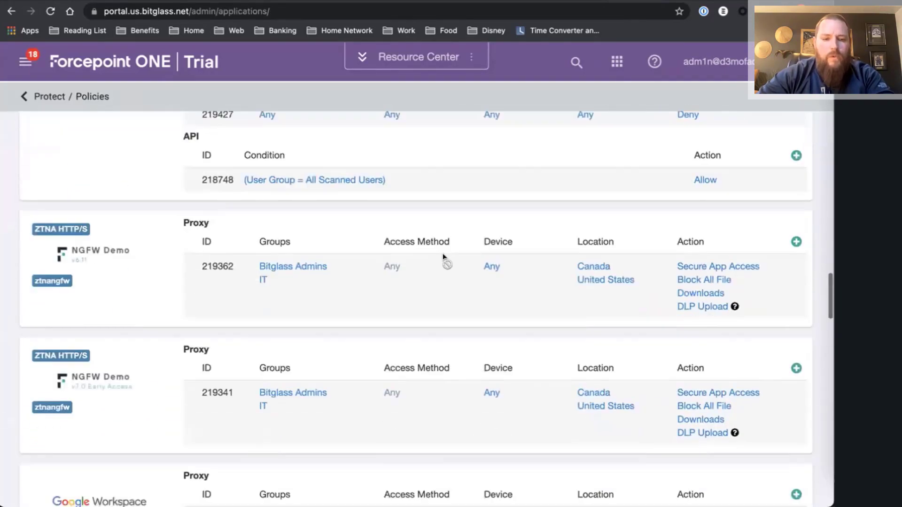
pyautogui.scroll(-5, 443, 255)
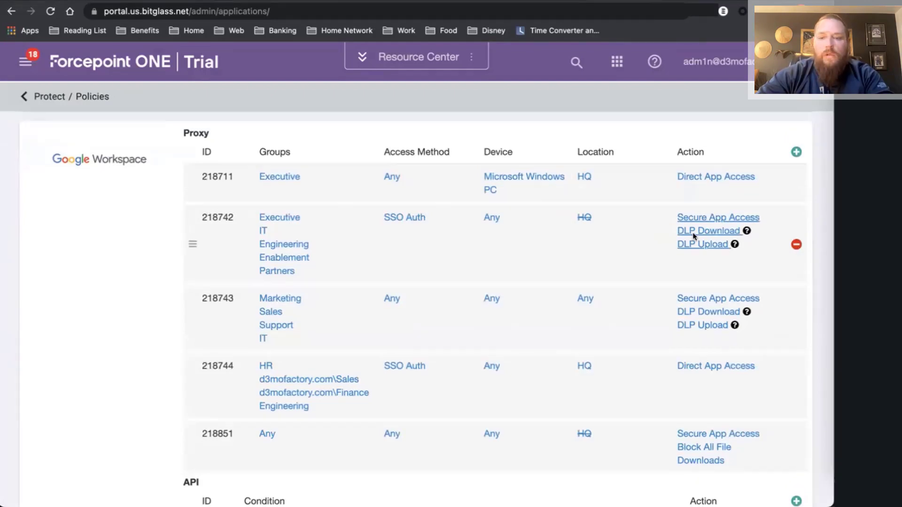
# Add a new Upload DLP entry to rule 218742 using the CA SIN number pattern.
pyautogui.click(692, 232)
pyautogui.scroll(-4, 385, 238)
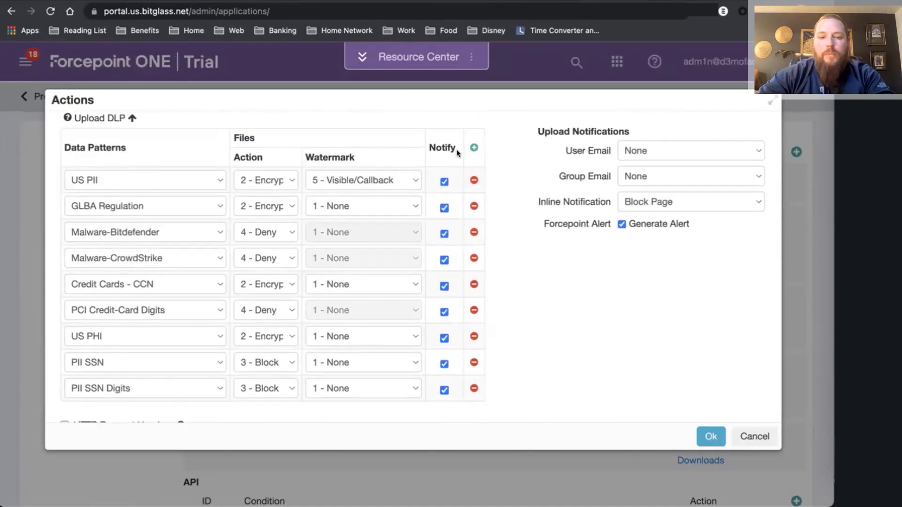
pyautogui.click(474, 148)
pyautogui.scroll(-2, 179, 312)
pyautogui.click(125, 364)
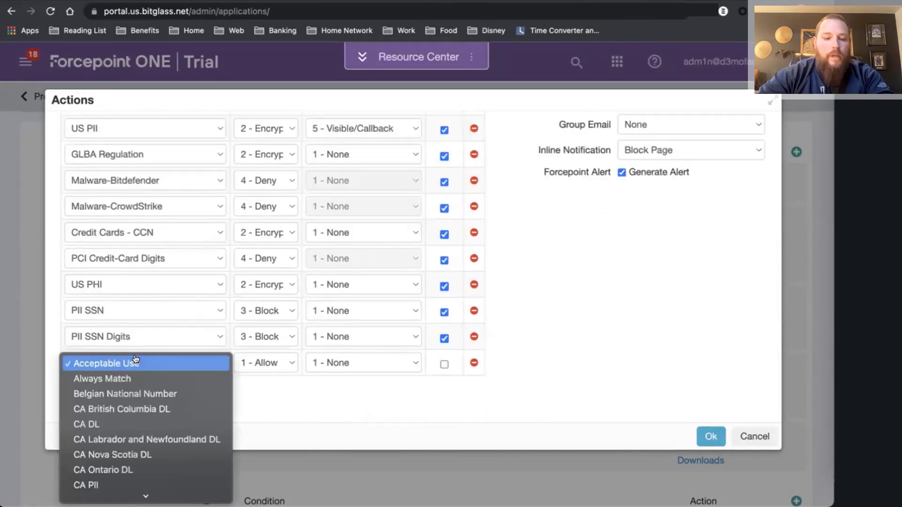
pyautogui.scroll(-4, 137, 374)
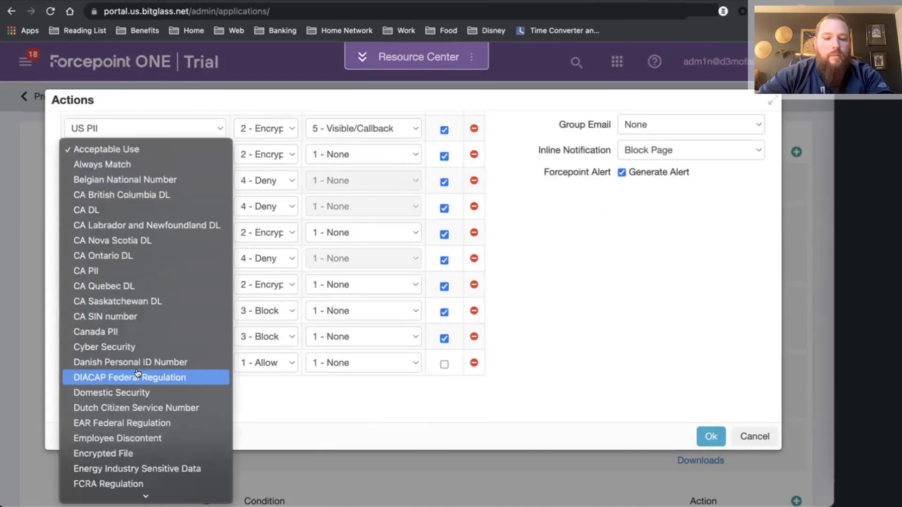
pyautogui.click(100, 318)
# Set the CA SIN number entry to 4 - Deny with Notify on, and save.
pyautogui.click(254, 371)
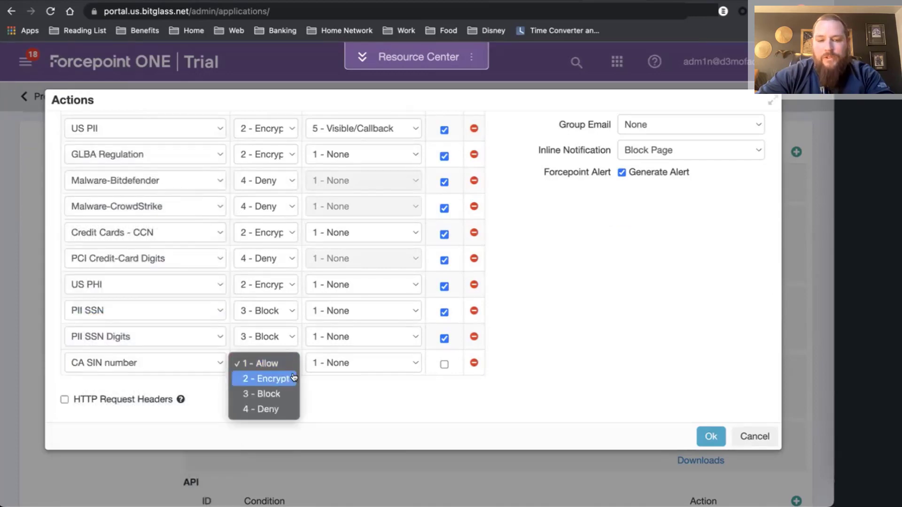
pyautogui.click(268, 412)
pyautogui.click(444, 364)
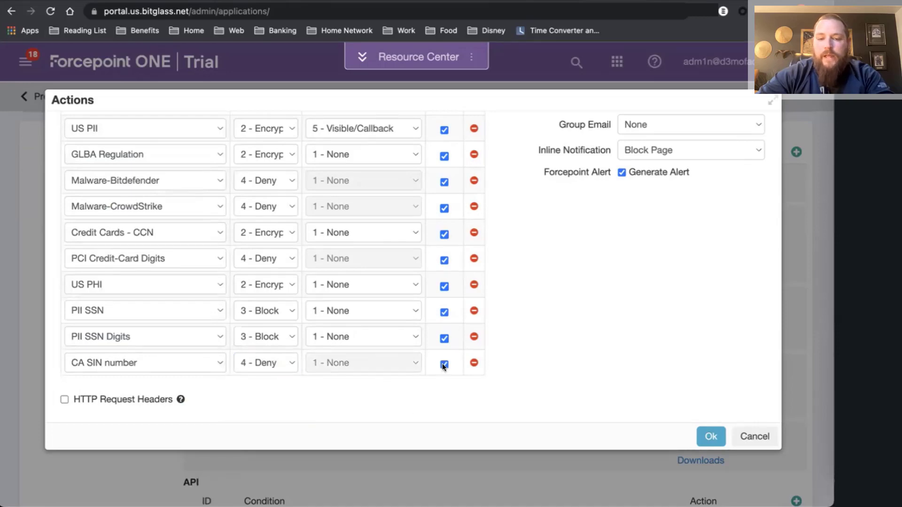
pyautogui.scroll(2, 628, 221)
pyautogui.click(711, 436)
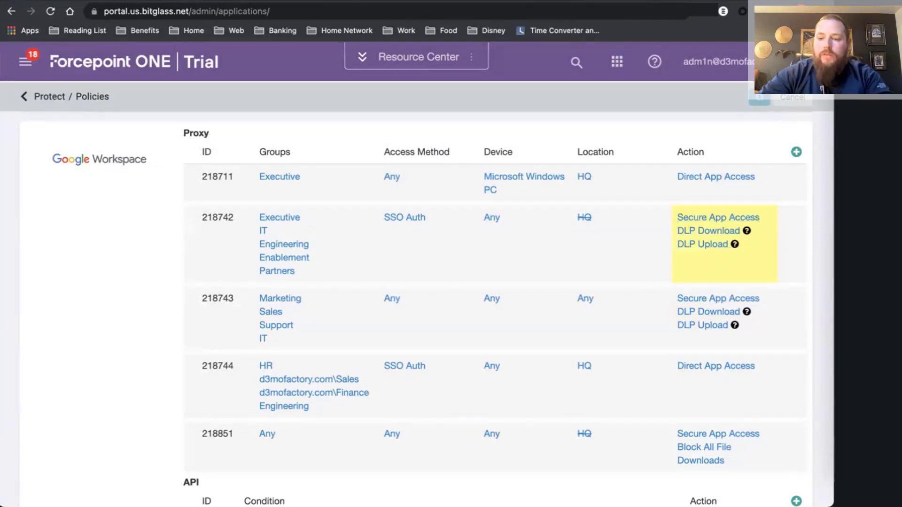
# Create a new TextEdit document containing a sample SIN number.
pyautogui.click(806, 446)
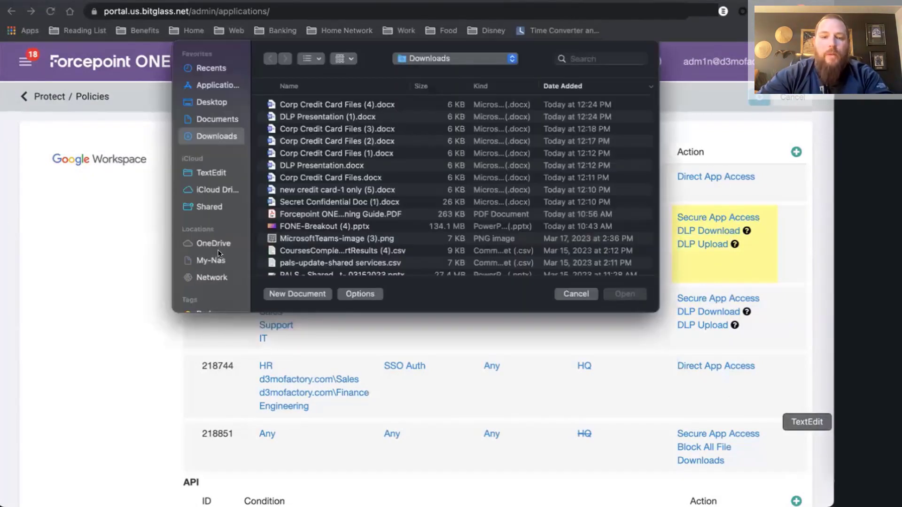
pyautogui.click(313, 294)
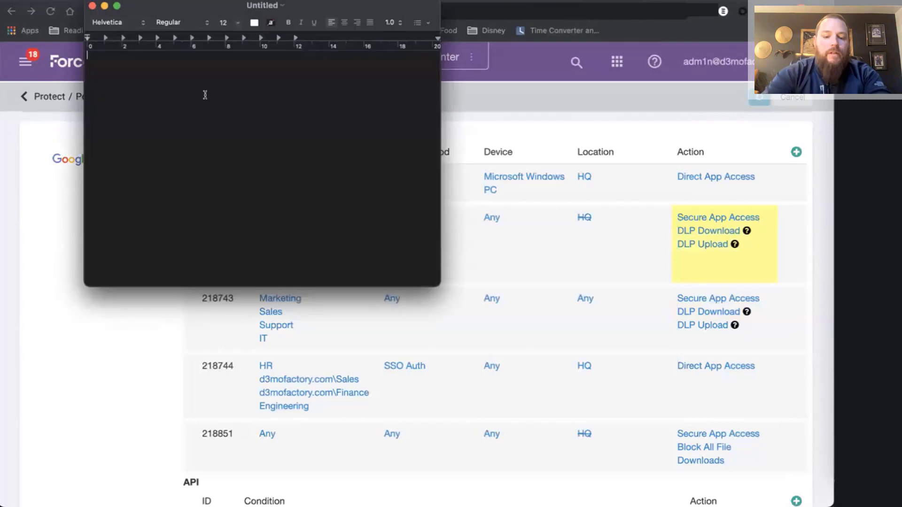
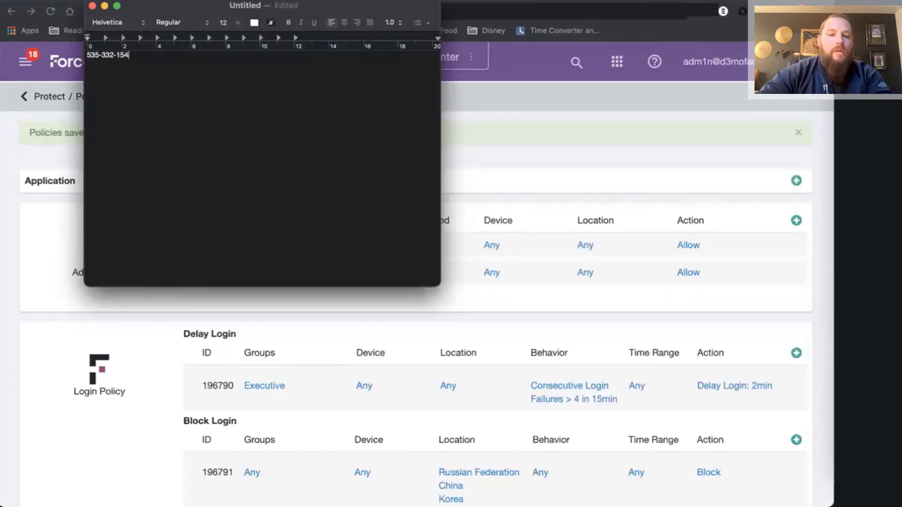
# Save the document as SIN on the Desktop, then list Chrome's open windows from the Dock.
pyautogui.click(82, 0)
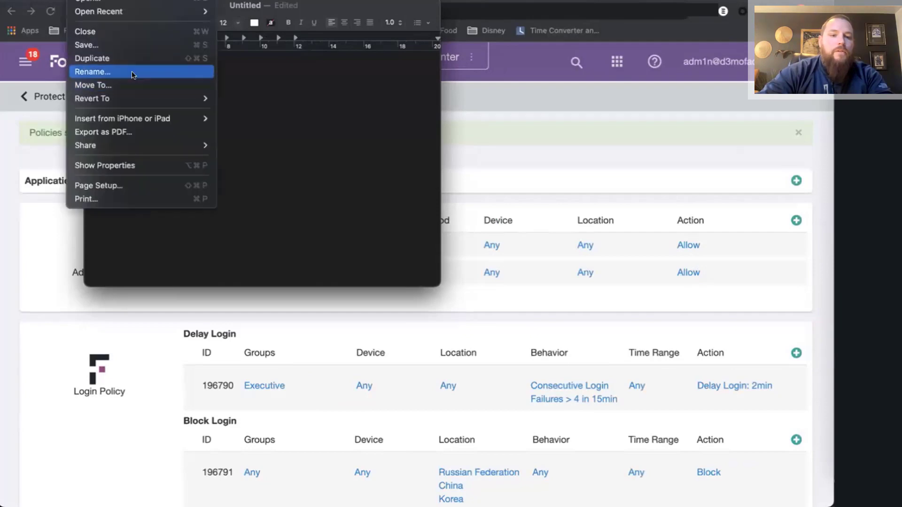
pyautogui.click(101, 43)
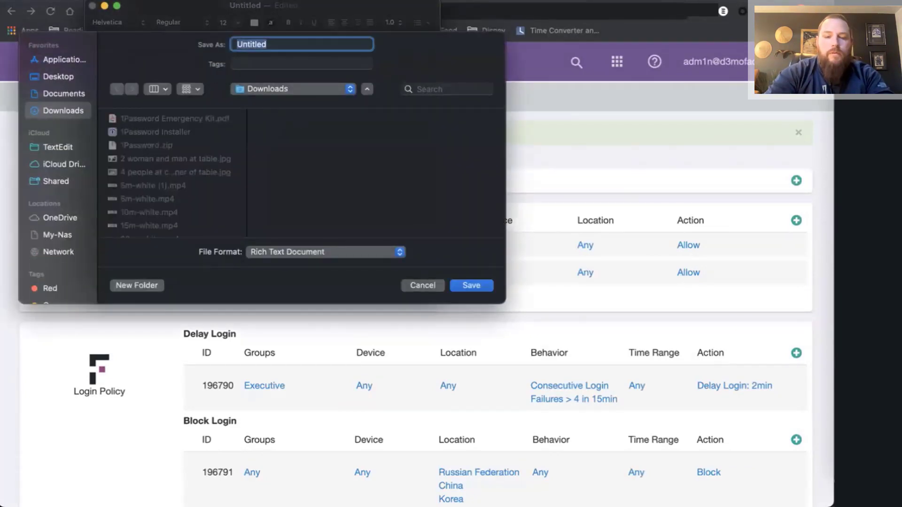
pyautogui.write('SIN')
pyautogui.click(51, 71)
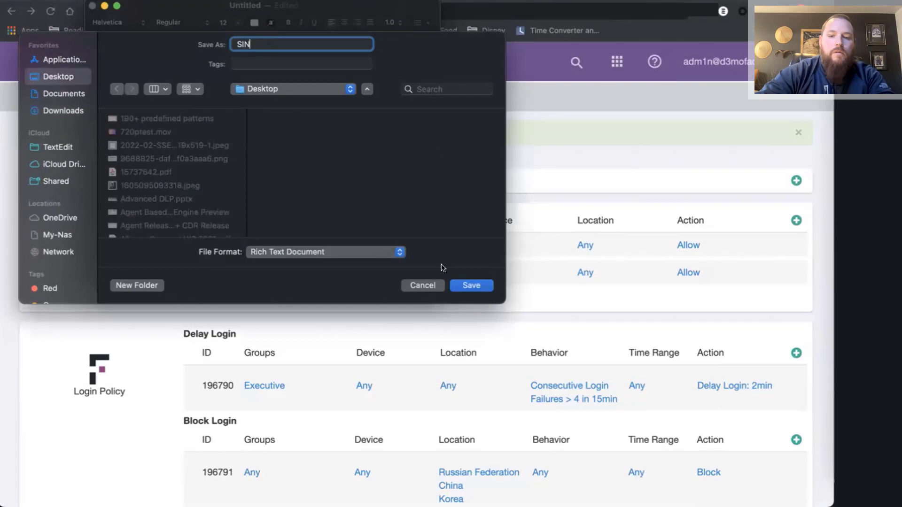
pyautogui.click(462, 282)
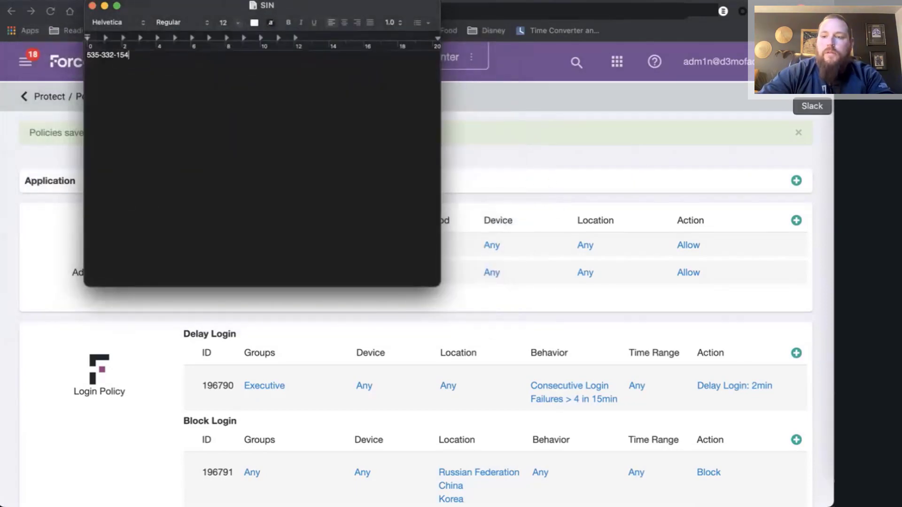
pyautogui.rightClick(831, 70)
# Load drive.google.com in the Incognito window and submit the saved work e-mail address to sign in.
pyautogui.click(714, 70)
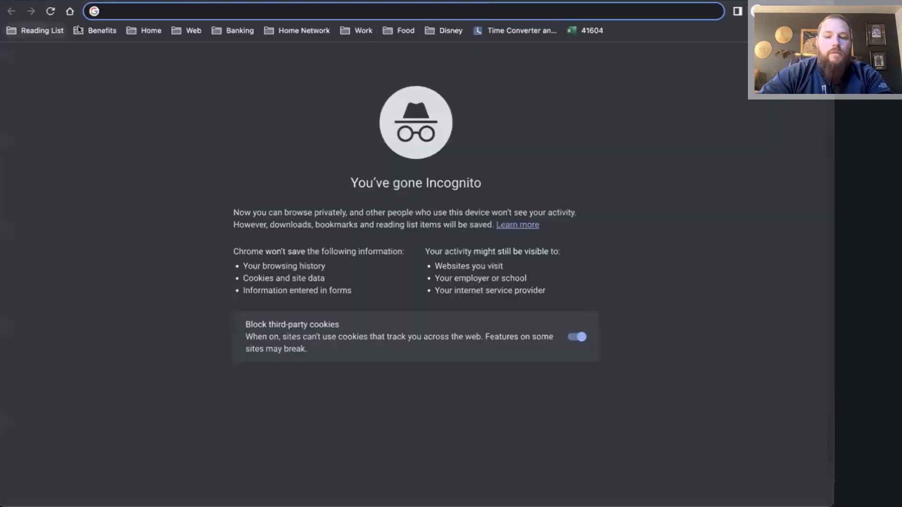
pyautogui.write('drive.google.')
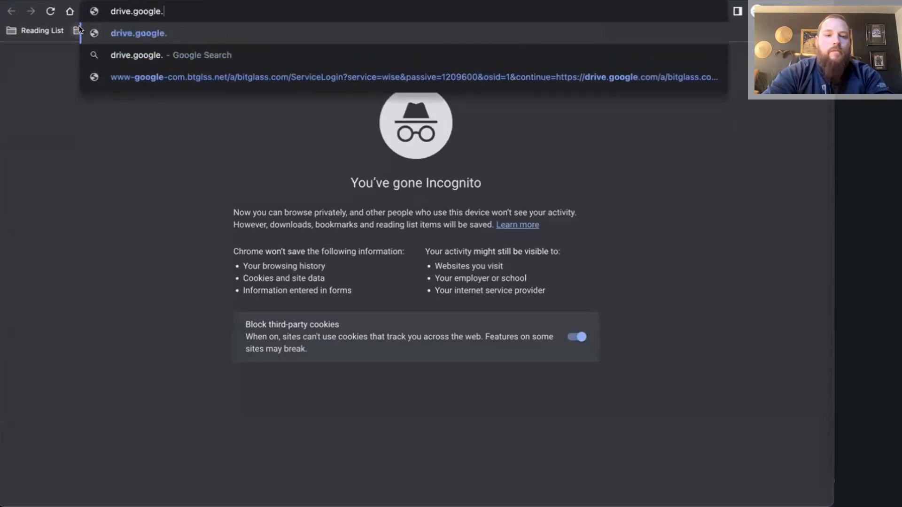
pyautogui.write('com')
pyautogui.press('Return')
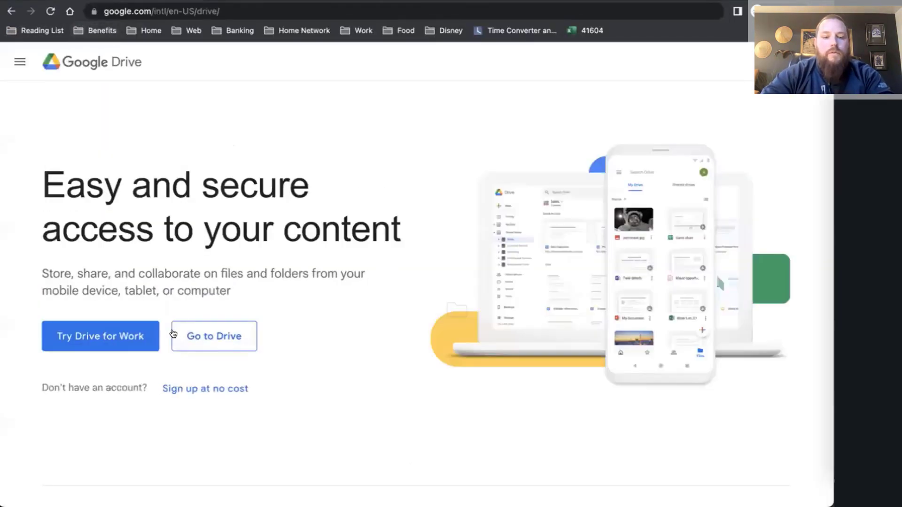
pyautogui.click(174, 334)
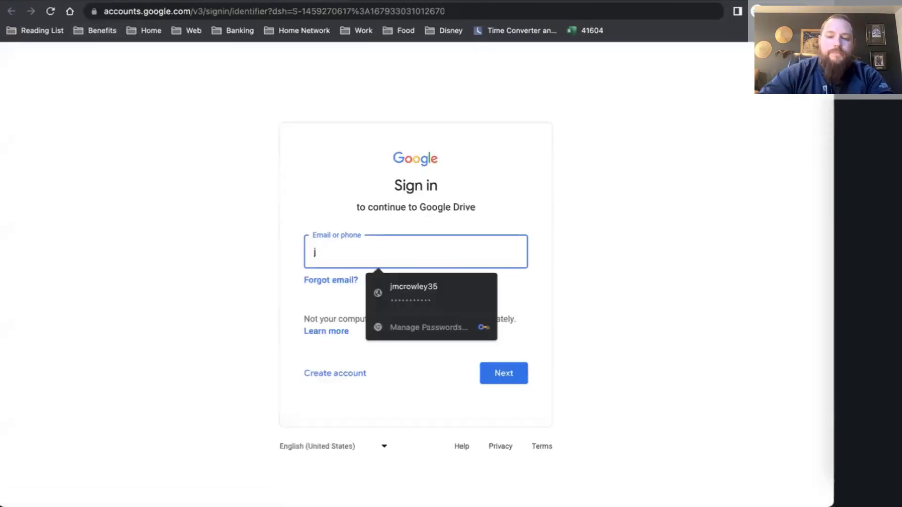
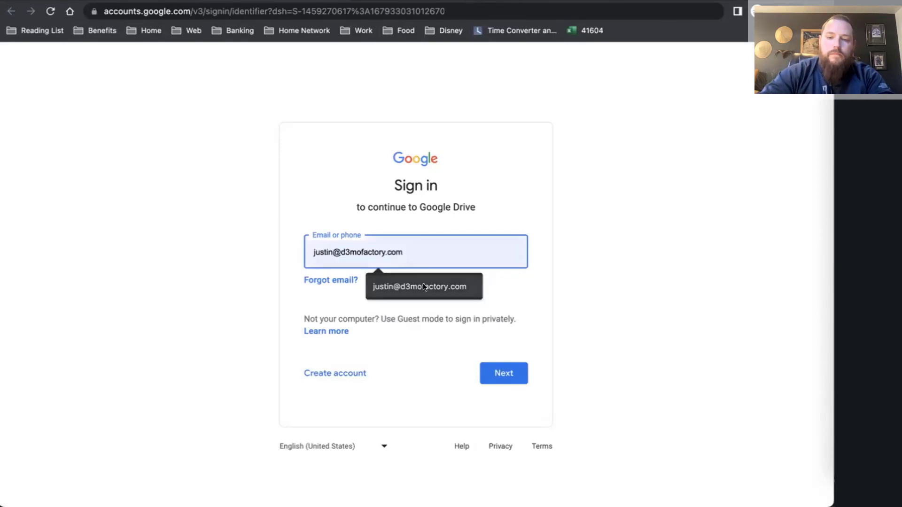
pyautogui.click(465, 286)
pyautogui.click(495, 371)
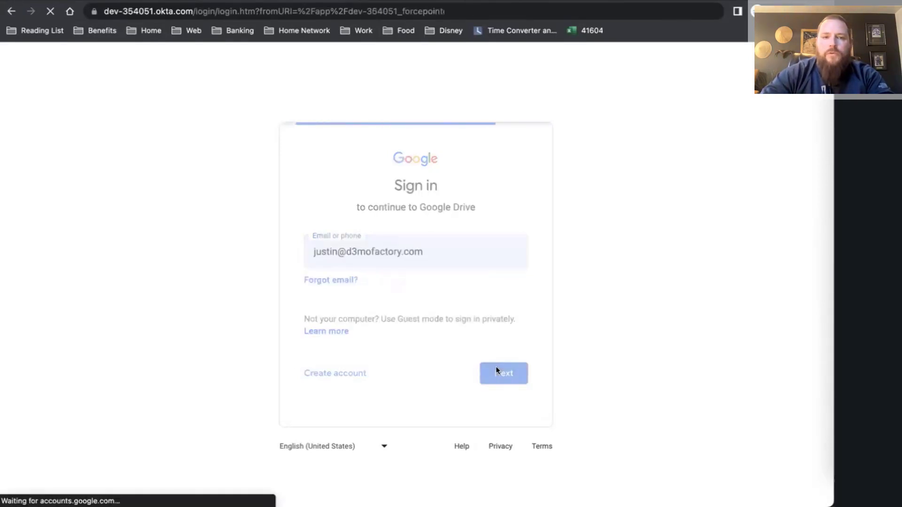
# Sign in to Okta with the saved work username and the account password.
pyautogui.click(408, 350)
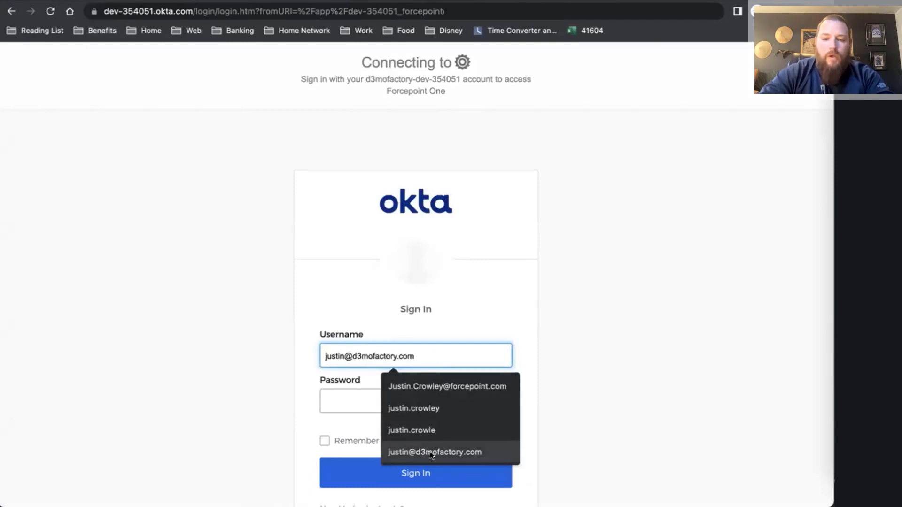
pyautogui.click(429, 452)
pyautogui.click(344, 399)
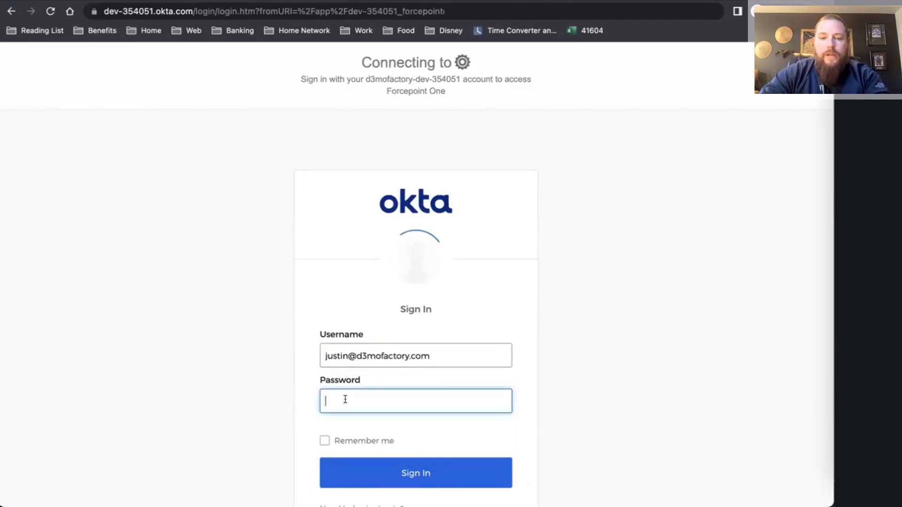
pyautogui.write('************')
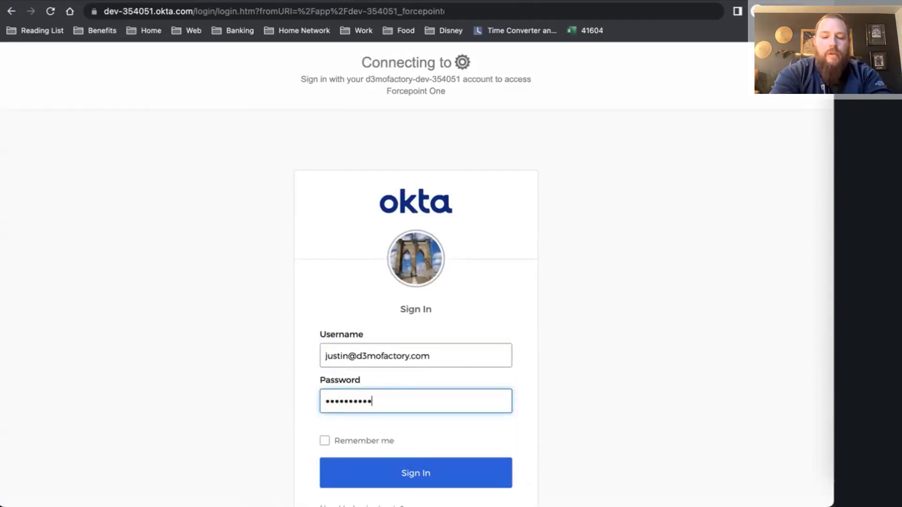
pyautogui.press('Return')
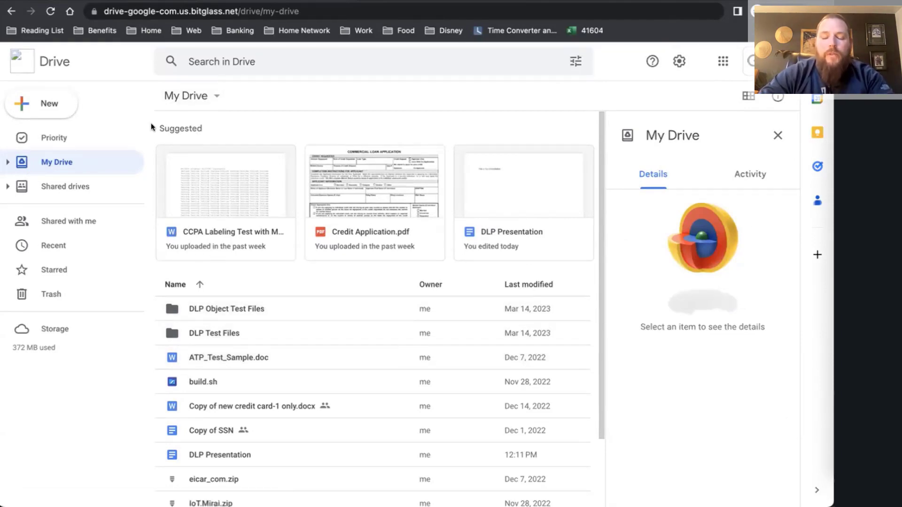
# Highlight the bitglass proxy domain in the Drive page address.
pyautogui.click(246, 10)
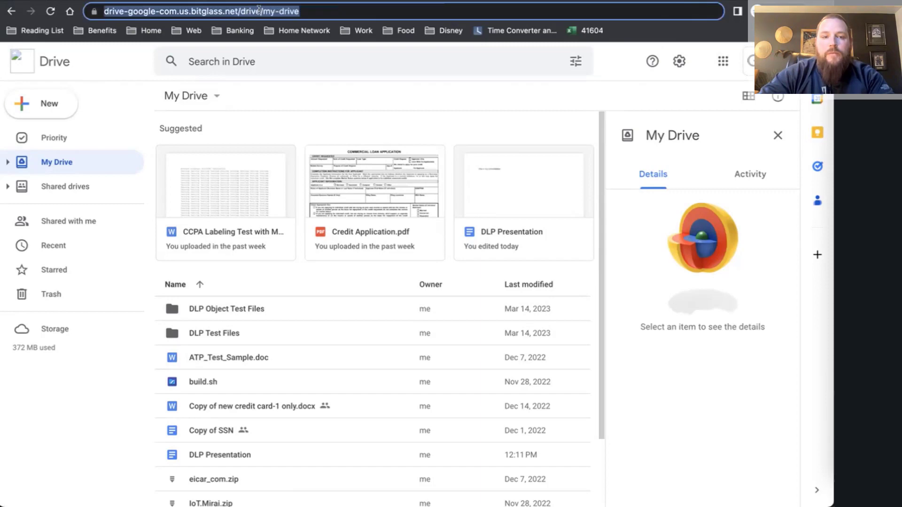
pyautogui.click(226, 11)
pyautogui.moveTo(132, 11); pyautogui.dragTo(270, 10)
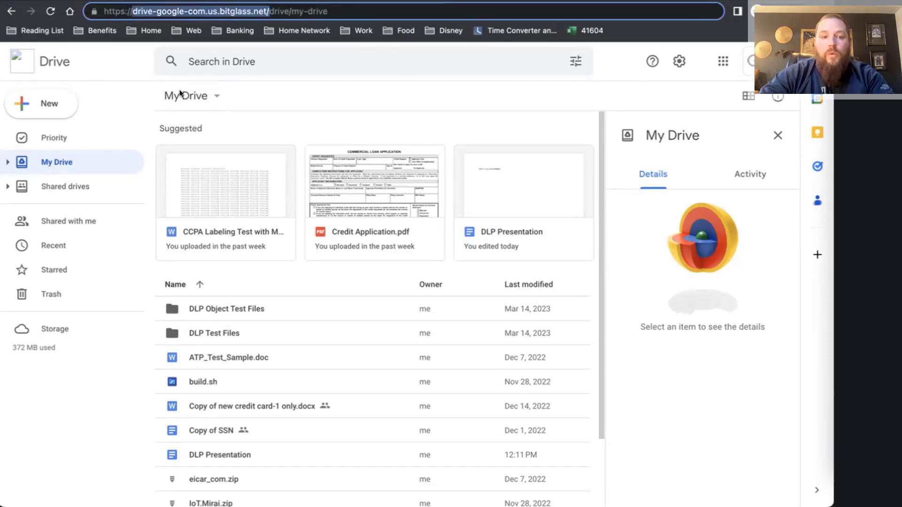
# Upload the SIN file from the Desktop via New > File upload, triggering Request Blocked.
pyautogui.click(47, 104)
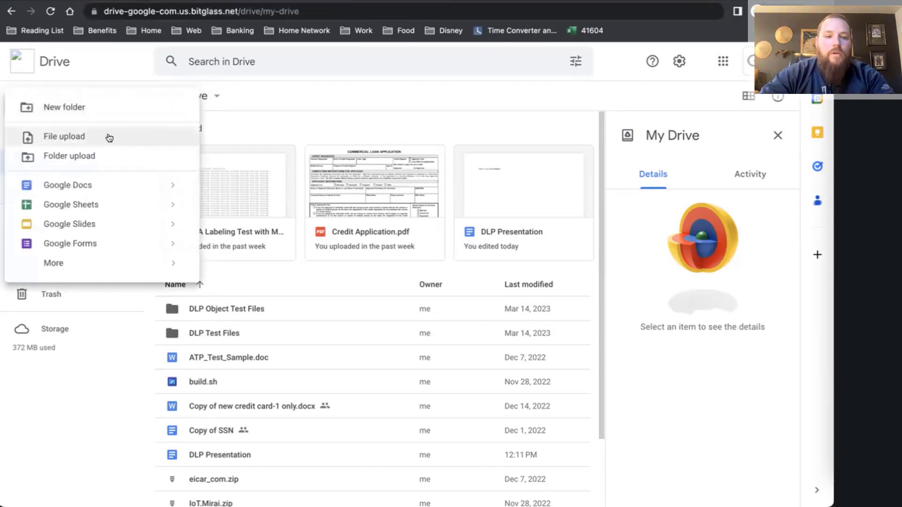
pyautogui.click(109, 138)
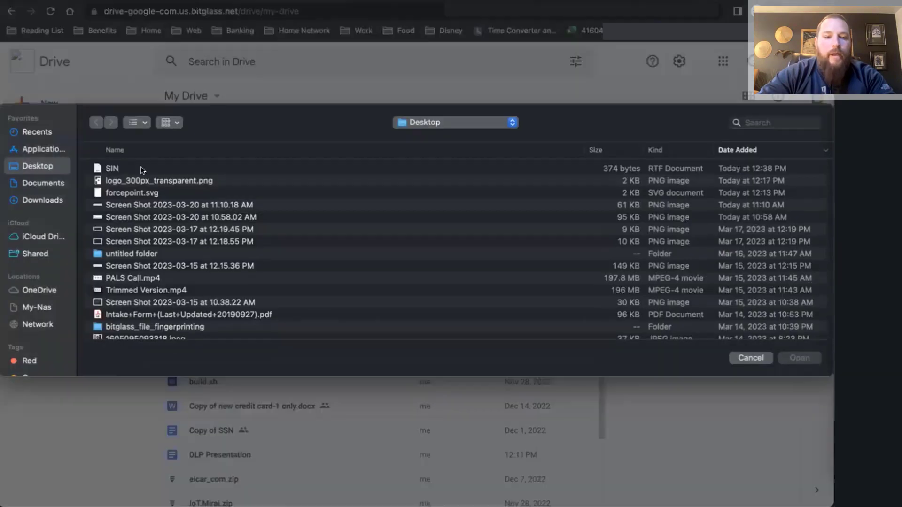
pyautogui.doubleClick(142, 169)
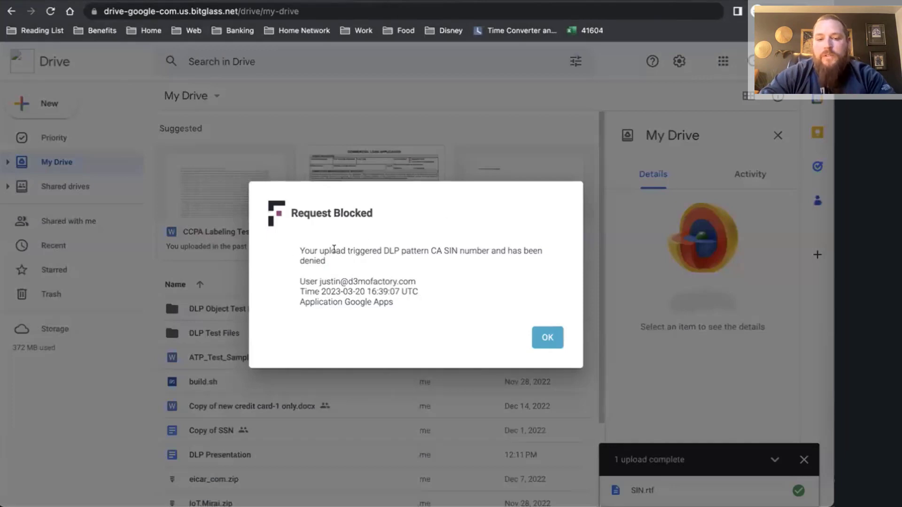
pyautogui.moveTo(299, 250); pyautogui.dragTo(496, 251)
pyautogui.click(415, 257)
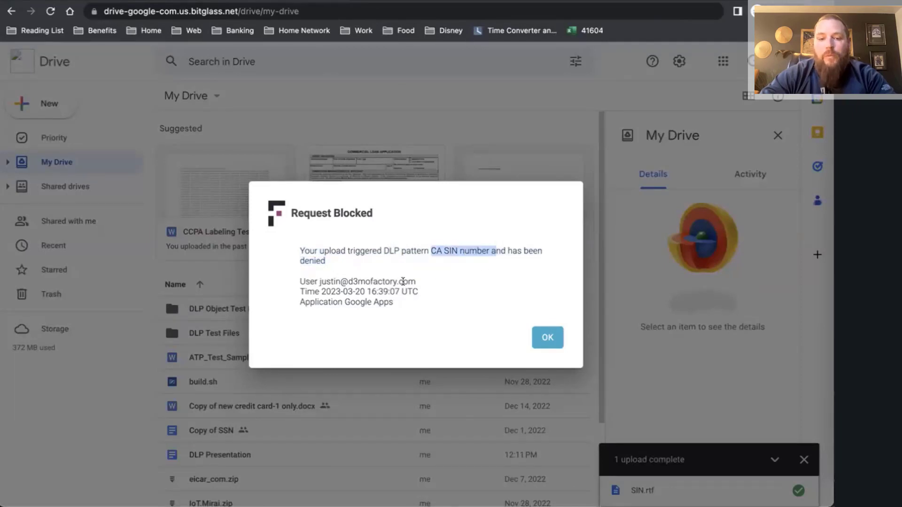
pyautogui.click(424, 288)
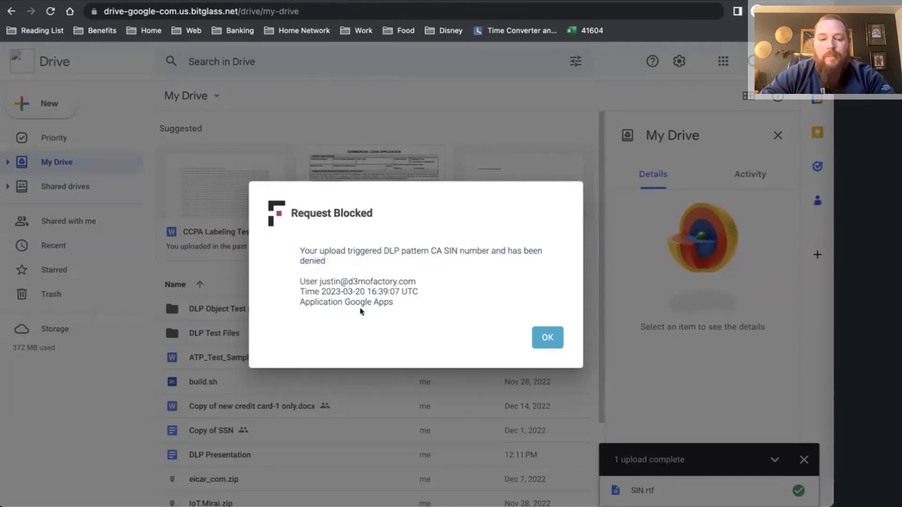
pyautogui.moveTo(331, 302); pyautogui.dragTo(392, 302)
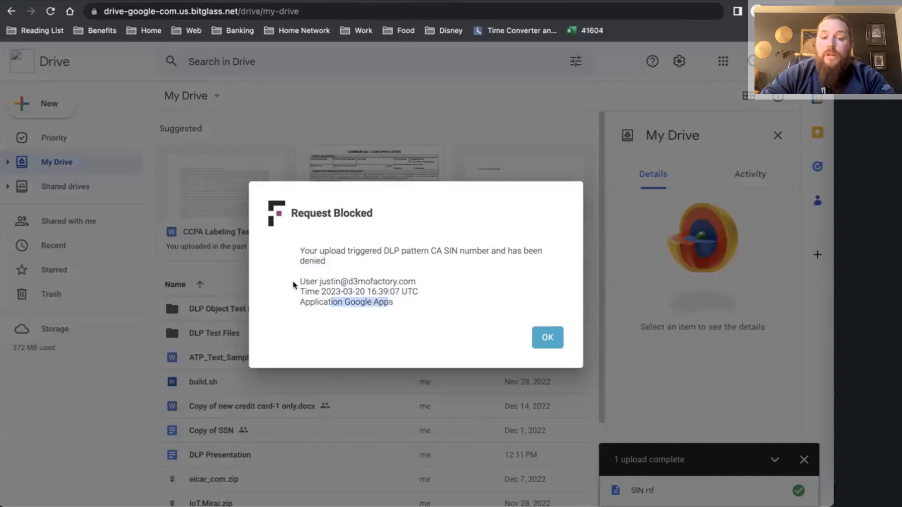
pyautogui.moveTo(297, 281); pyautogui.dragTo(415, 282)
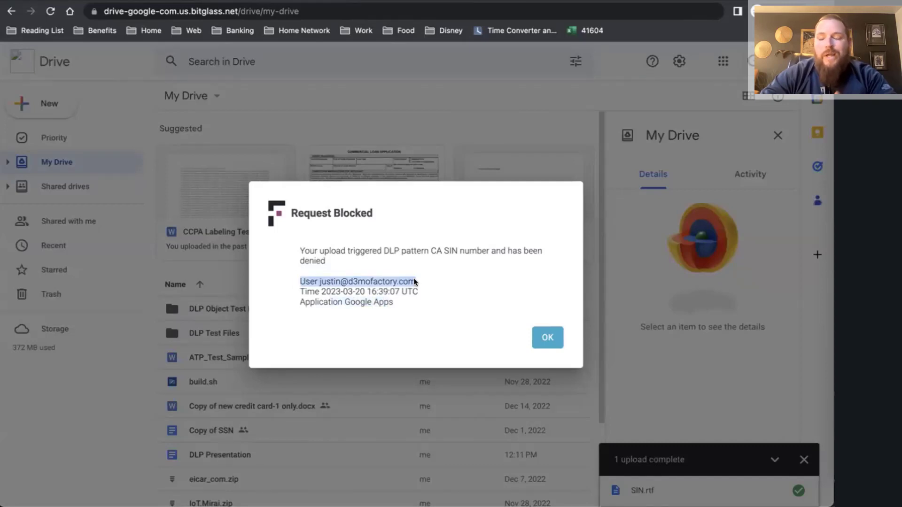